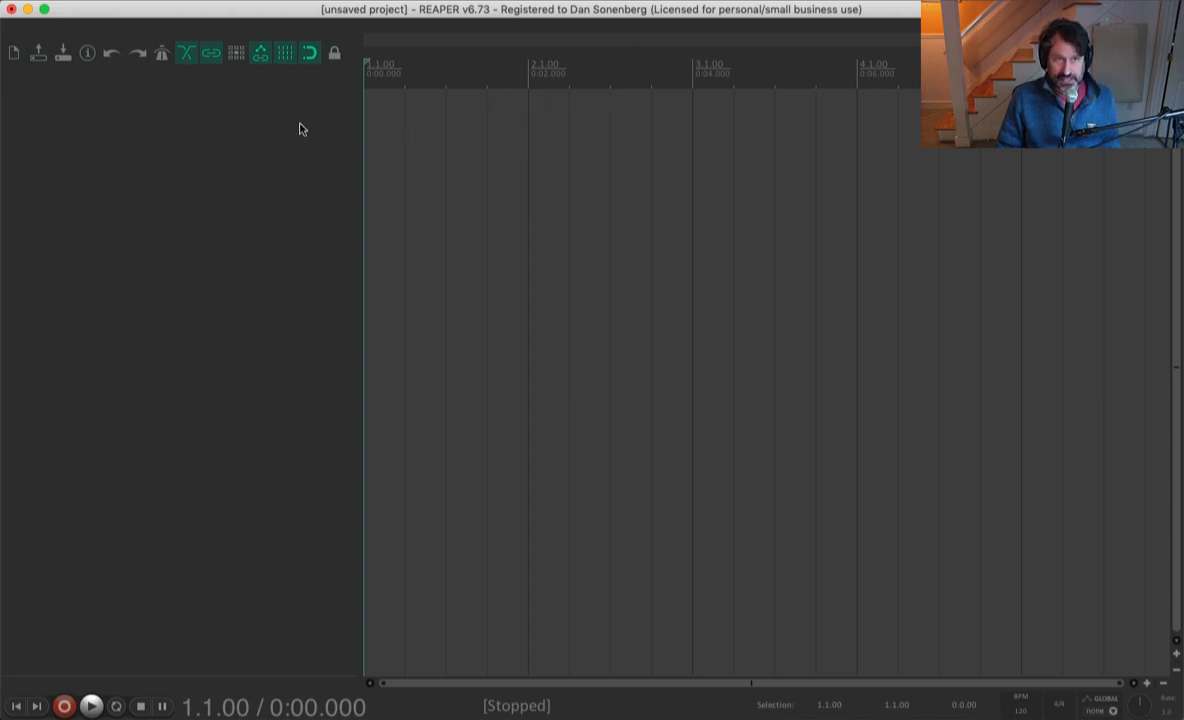
Step: Add a new track to the empty project and increase its height
{"action": "double_click", "coordinate": [169, 131]}
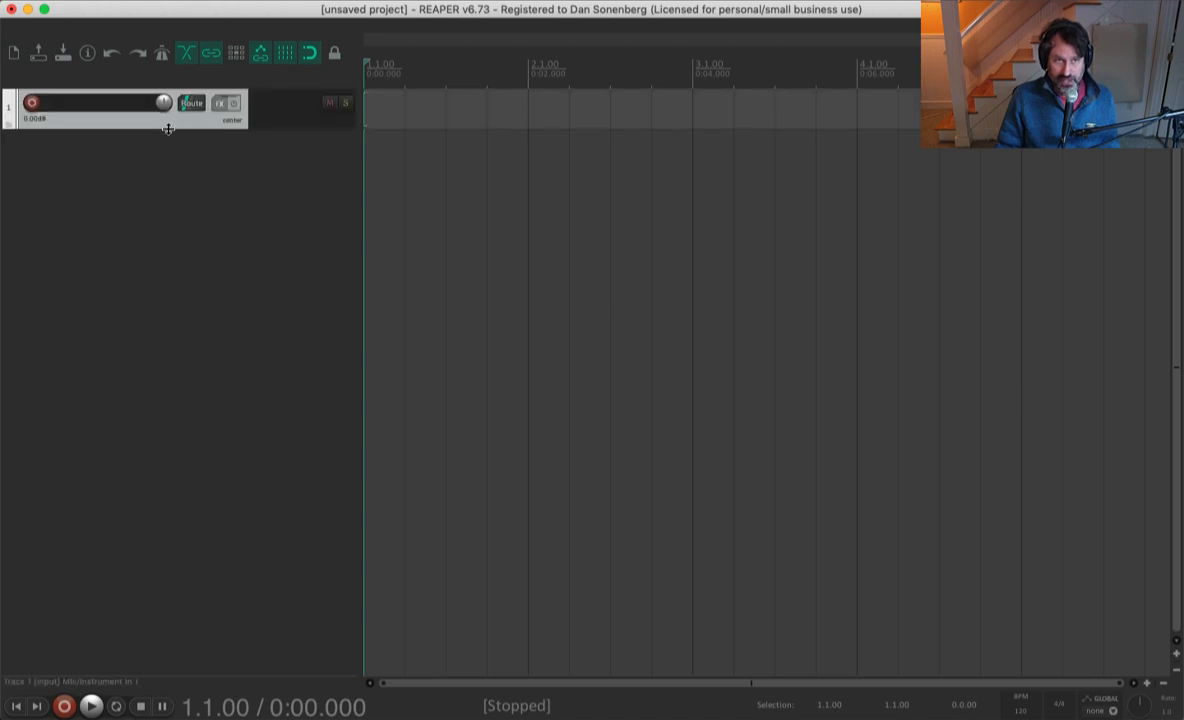
{"action": "left_click_drag", "start_coordinate": [168, 129], "coordinate": [179, 207]}
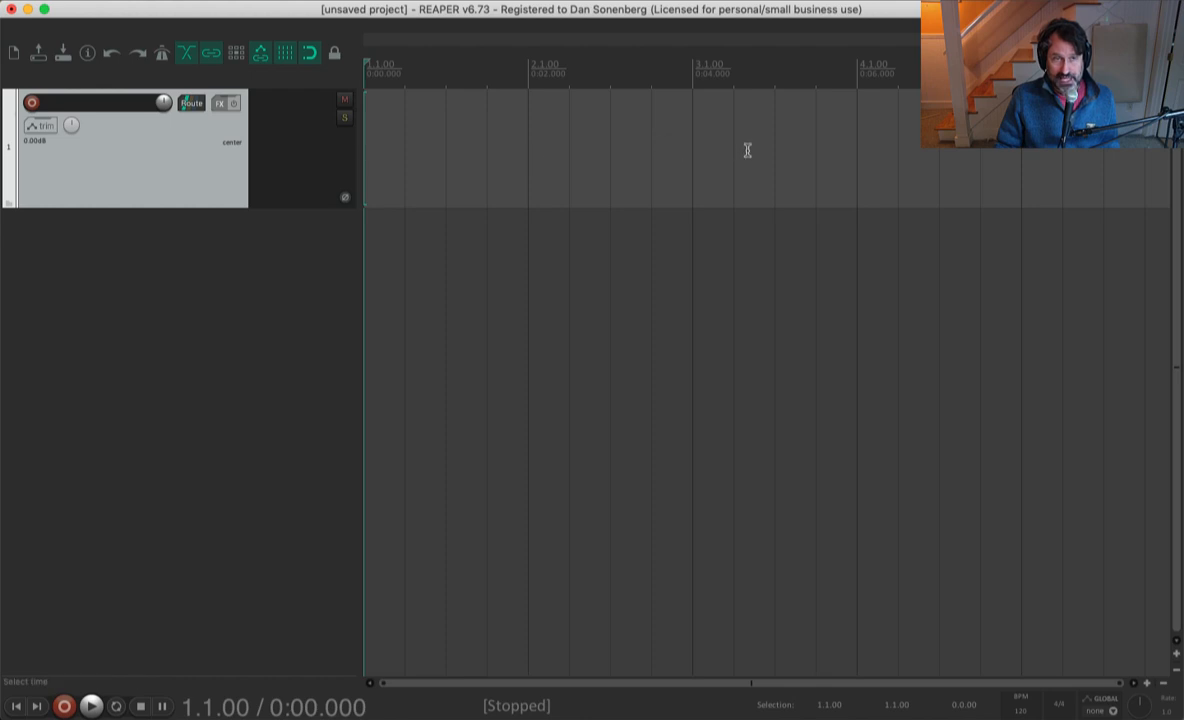
Step: Find the LABS instrument among all plugins and add the AUi: LABS (Spitfire Audio) version to track 1
{"action": "left_click", "coordinate": [221, 105]}
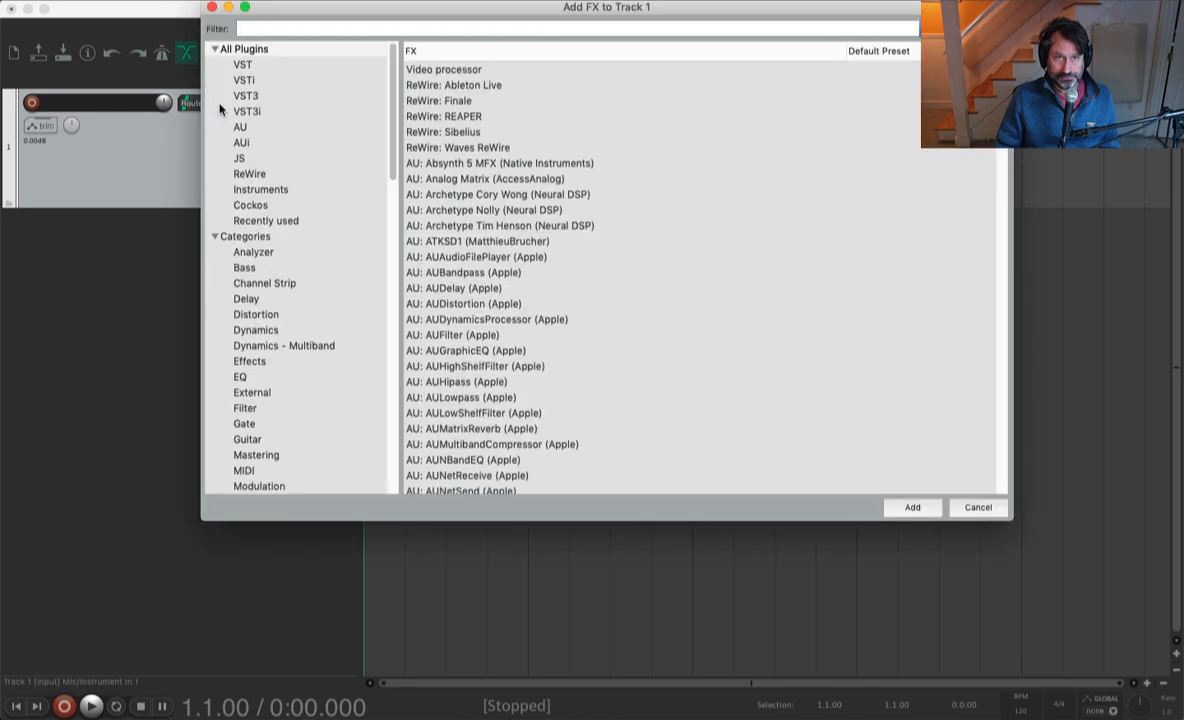
{"action": "left_click", "coordinate": [280, 50]}
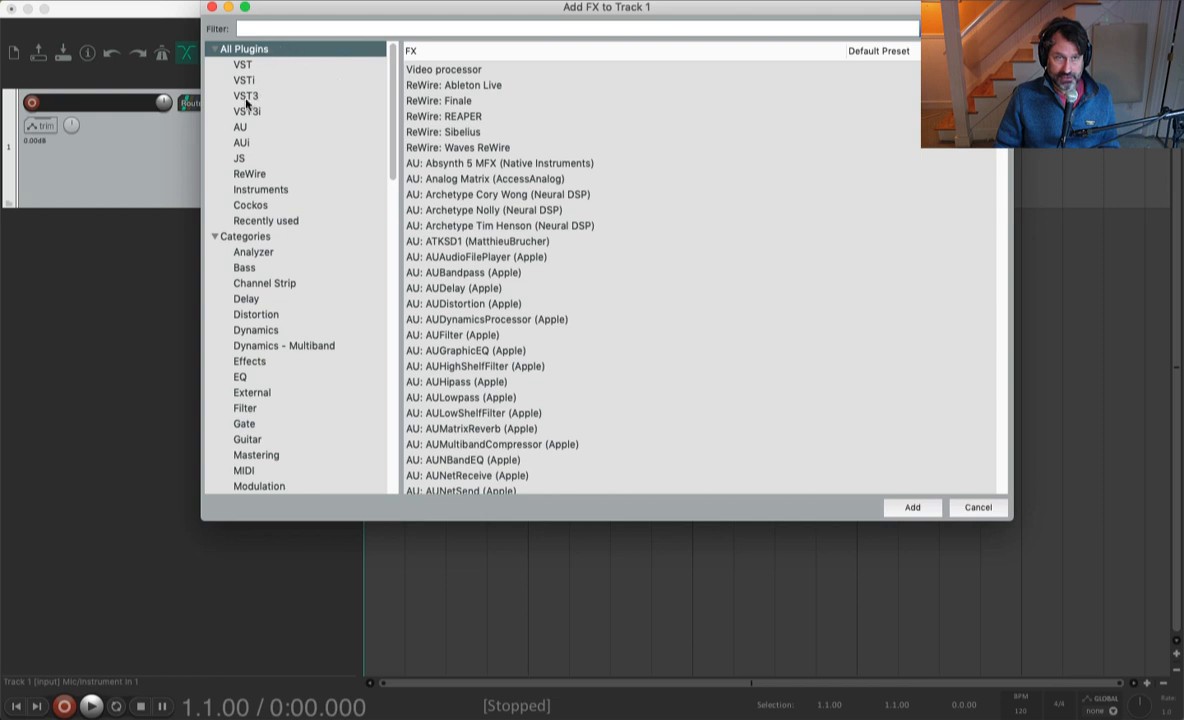
{"action": "left_click", "coordinate": [282, 28]}
{"action": "type", "text": "labs"}
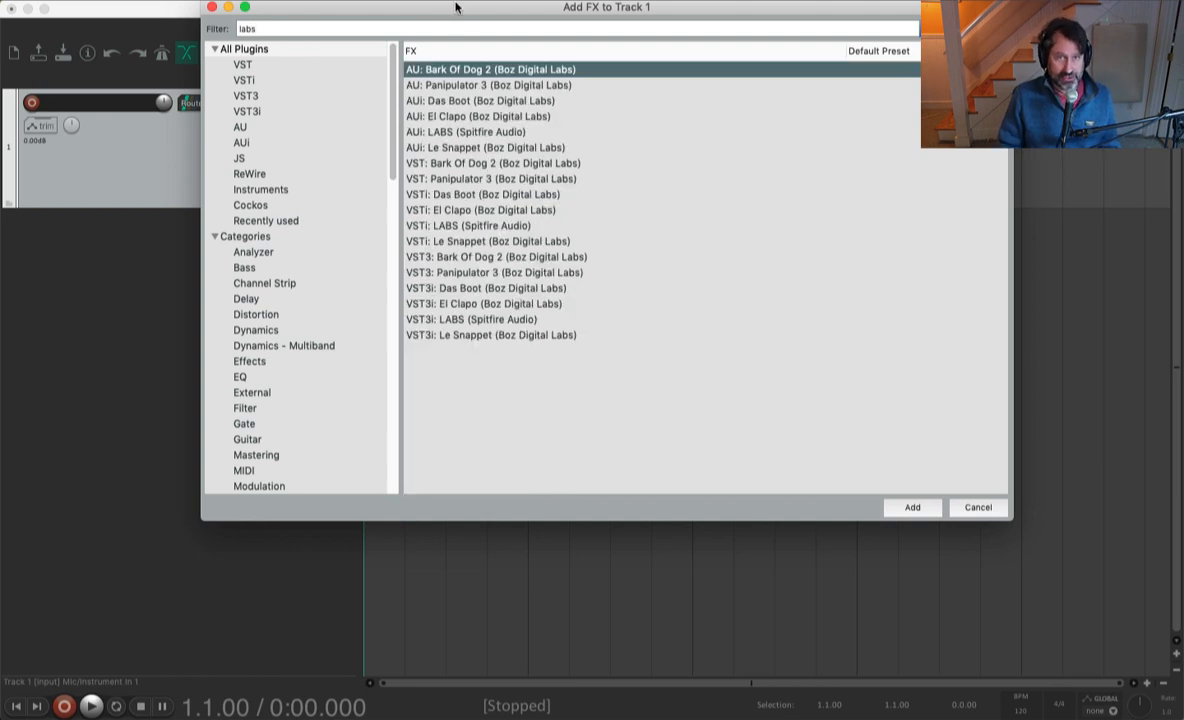
{"action": "left_click", "coordinate": [412, 131]}
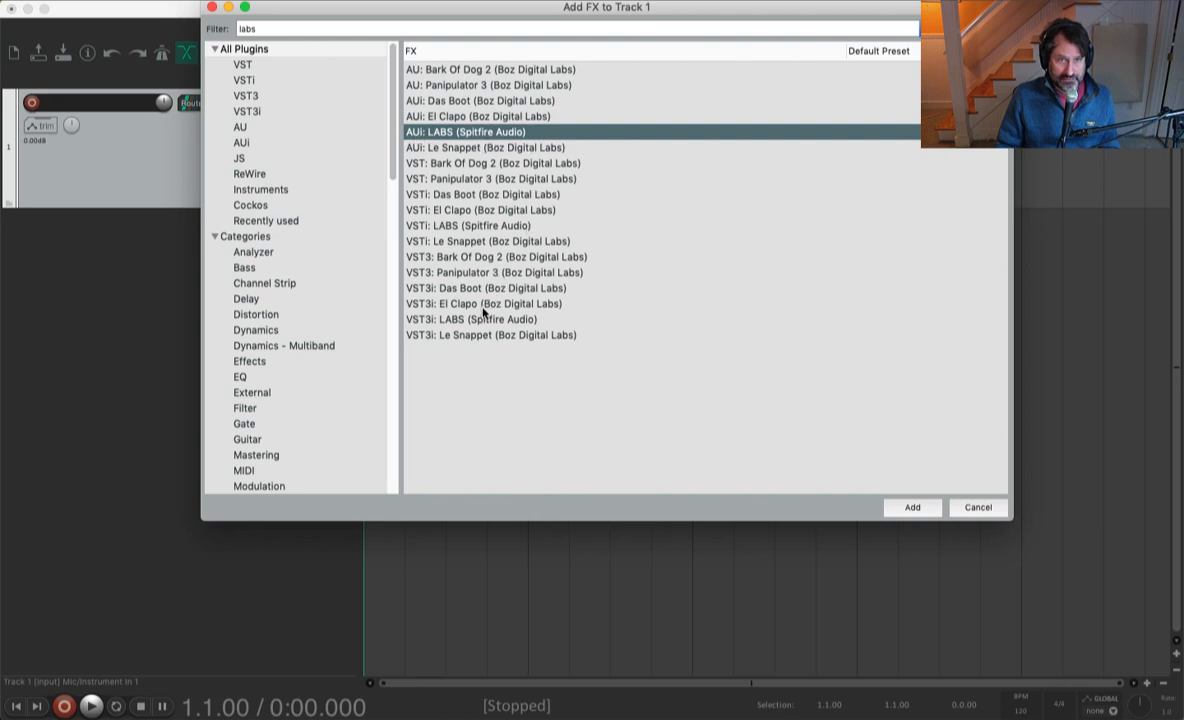
{"action": "left_click", "coordinate": [423, 320]}
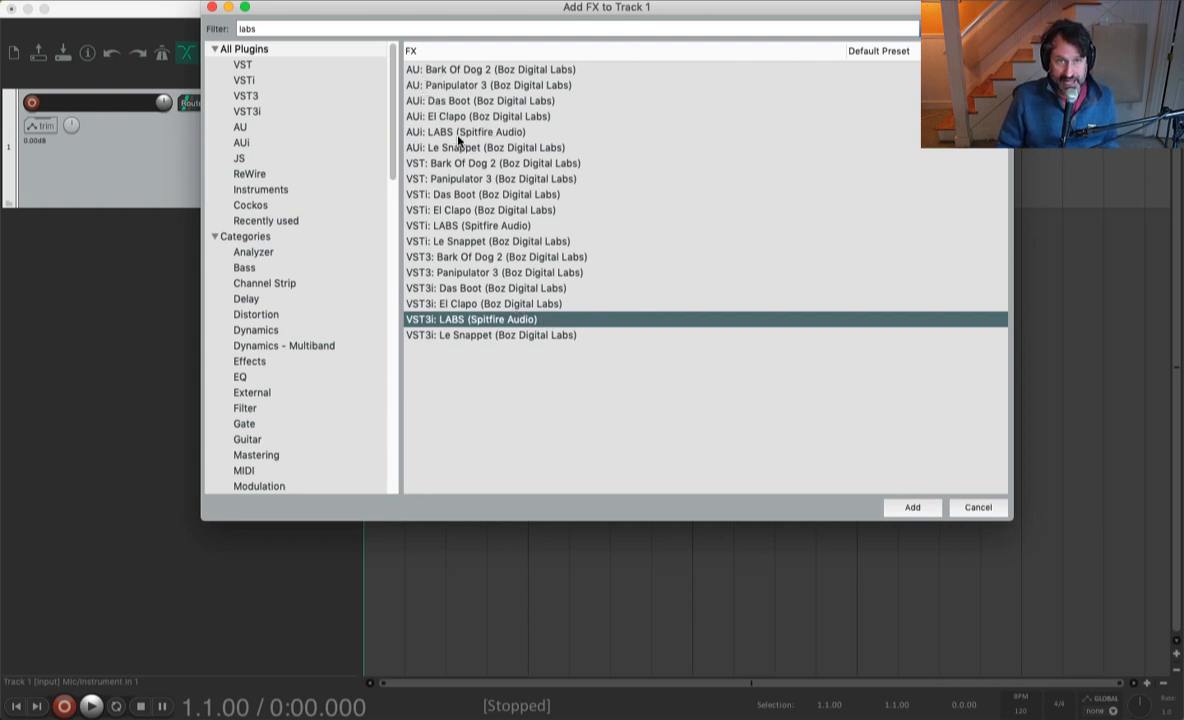
{"action": "left_click", "coordinate": [430, 133]}
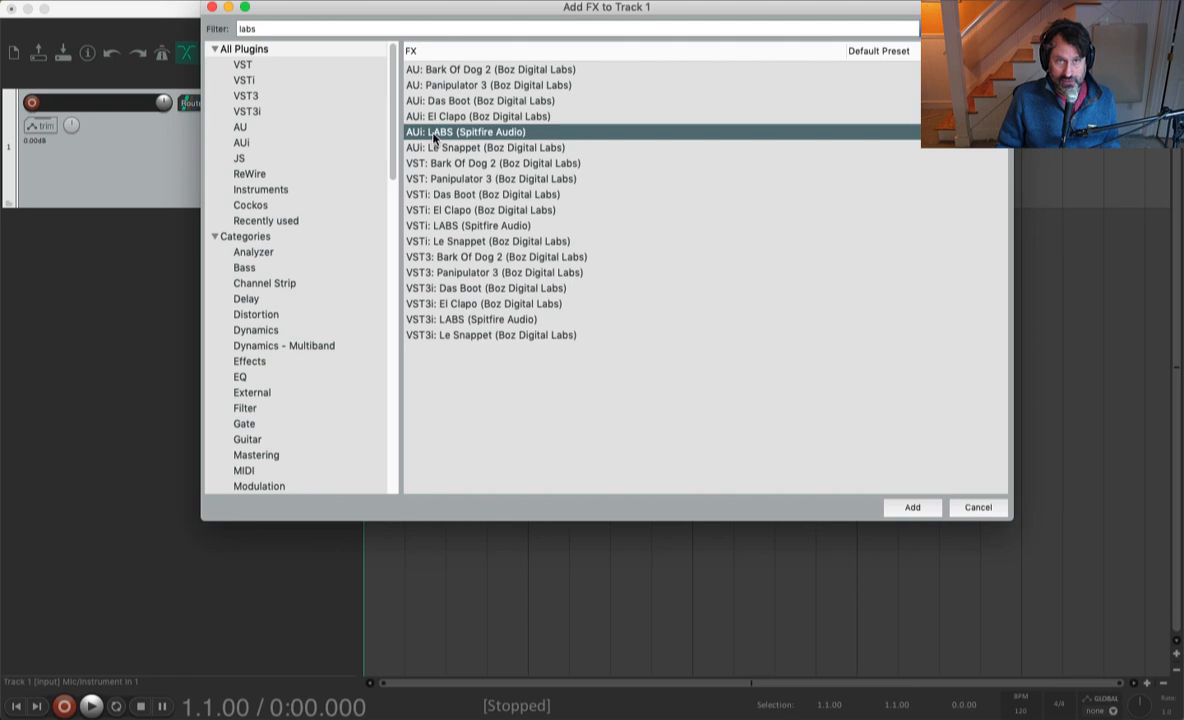
{"action": "left_click", "coordinate": [906, 510]}
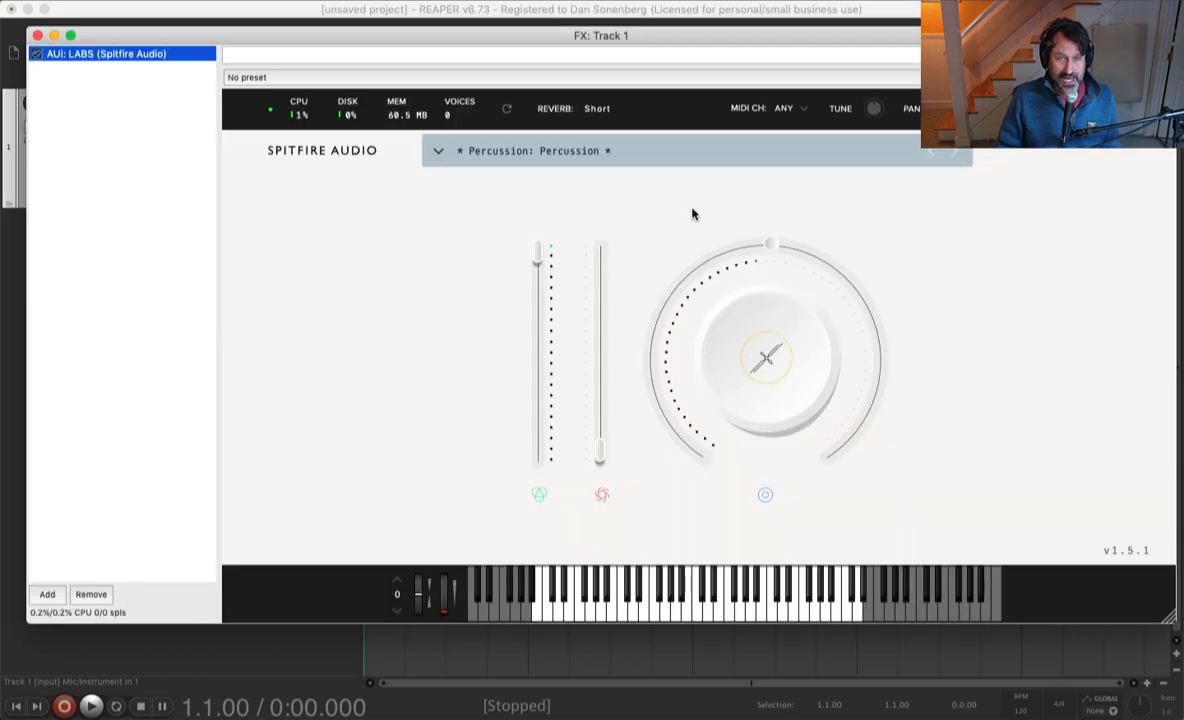
Step: Load the Vintage Drums 1975 Kit from the Drums category in LABS and close the FX window
{"action": "left_click", "coordinate": [438, 151]}
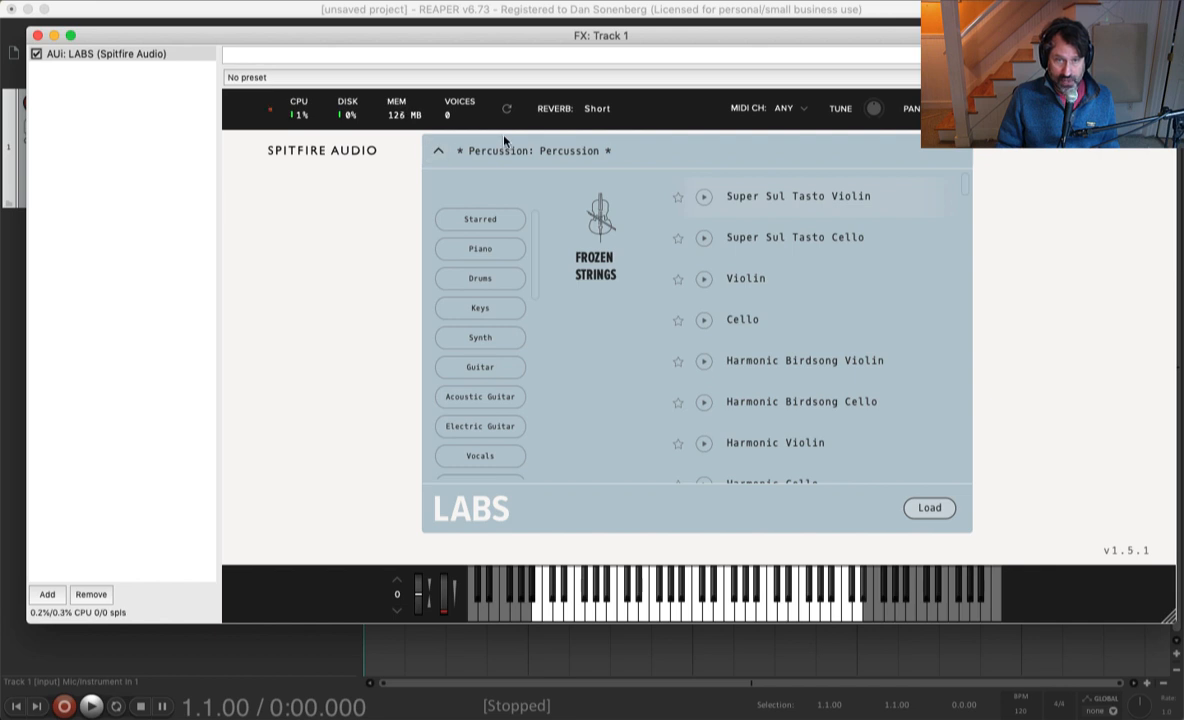
{"action": "left_click", "coordinate": [478, 279]}
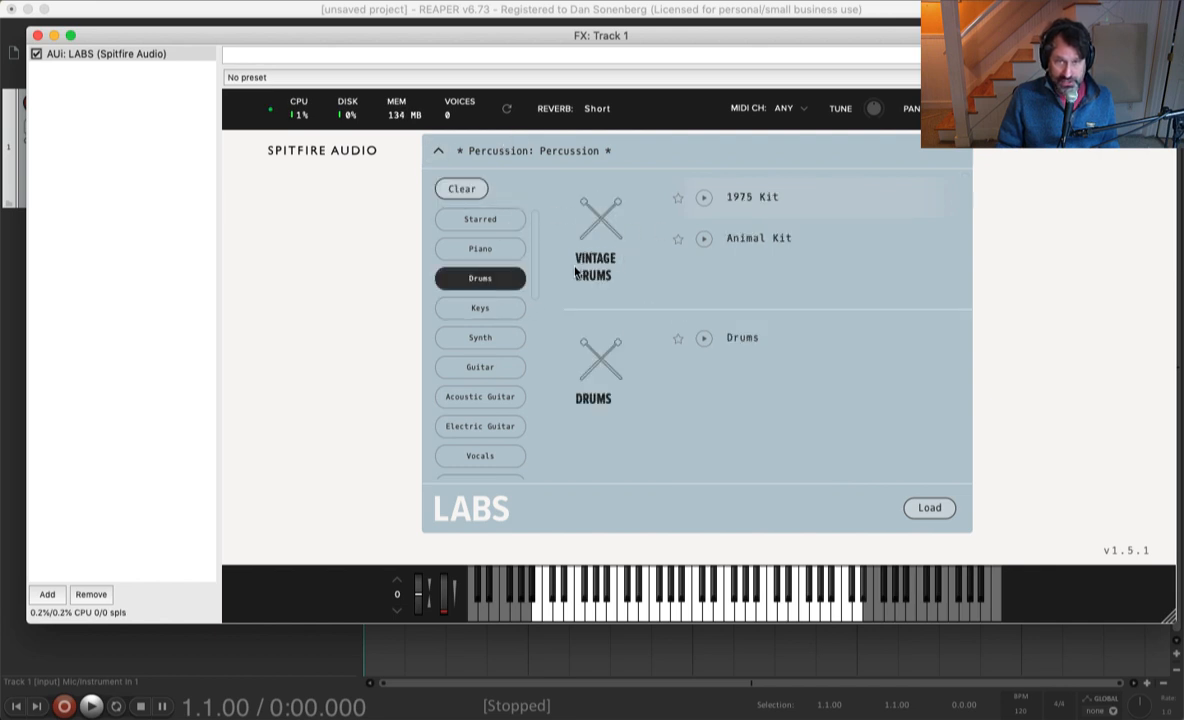
{"action": "double_click", "coordinate": [748, 199]}
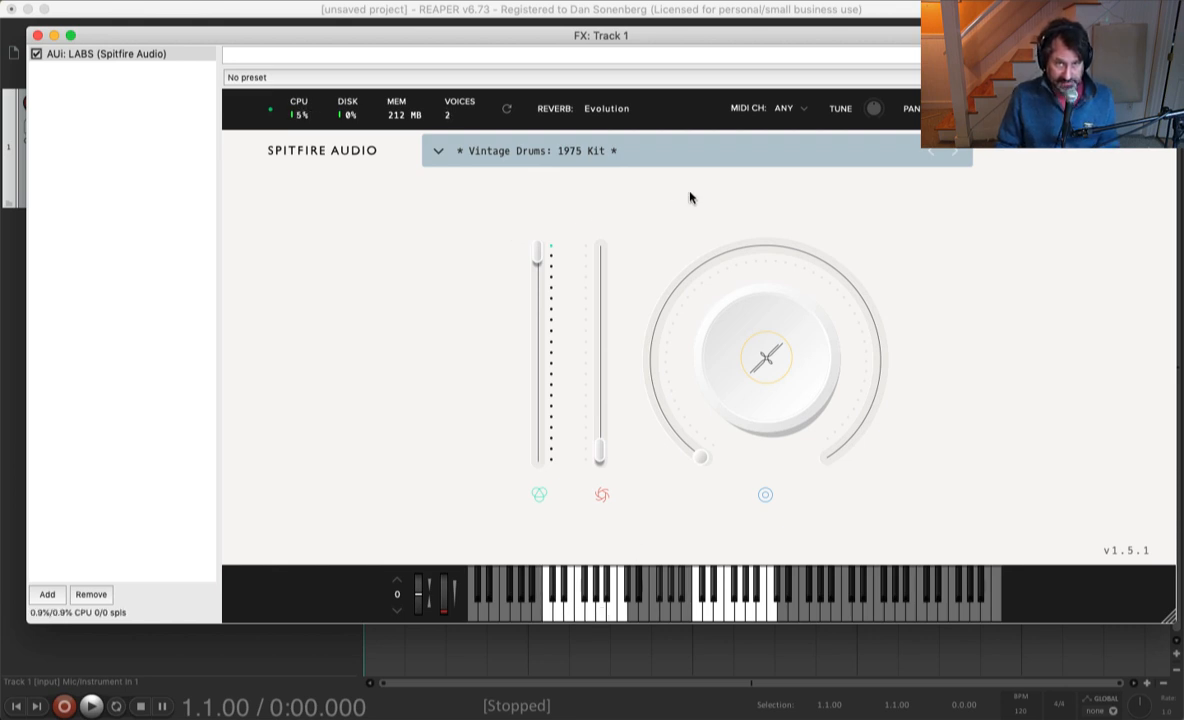
{"action": "left_click", "coordinate": [37, 35]}
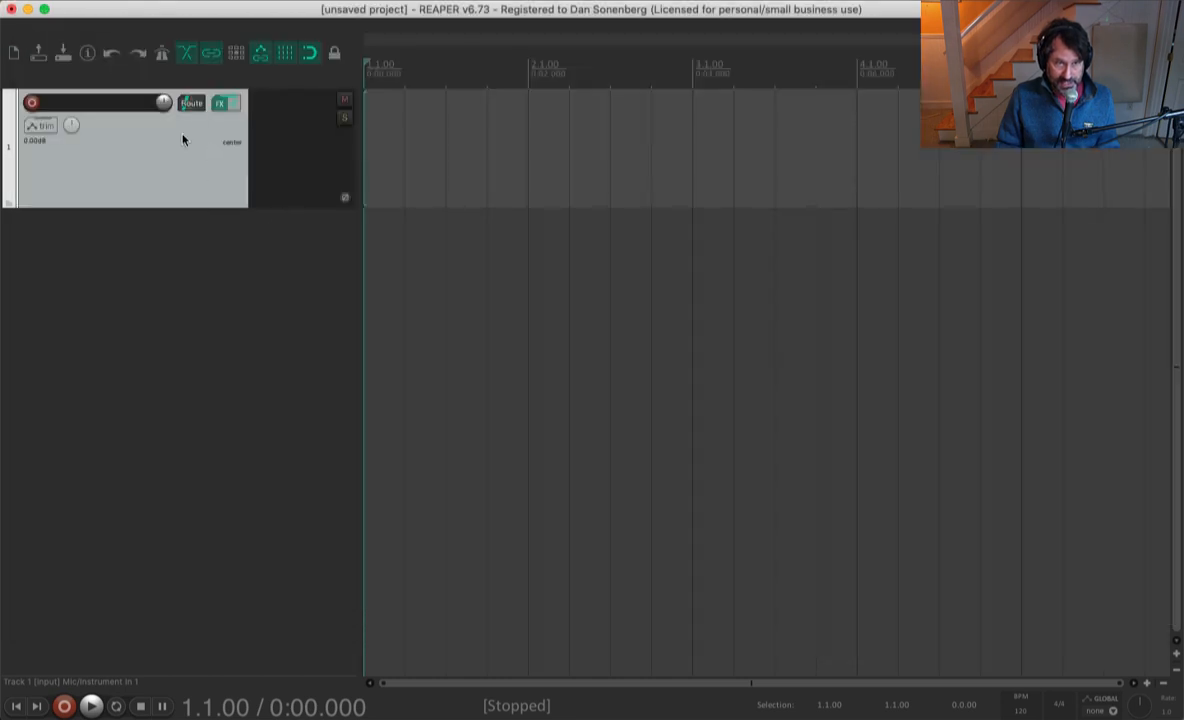
Step: Name track 1 Drums
{"action": "double_click", "coordinate": [111, 104]}
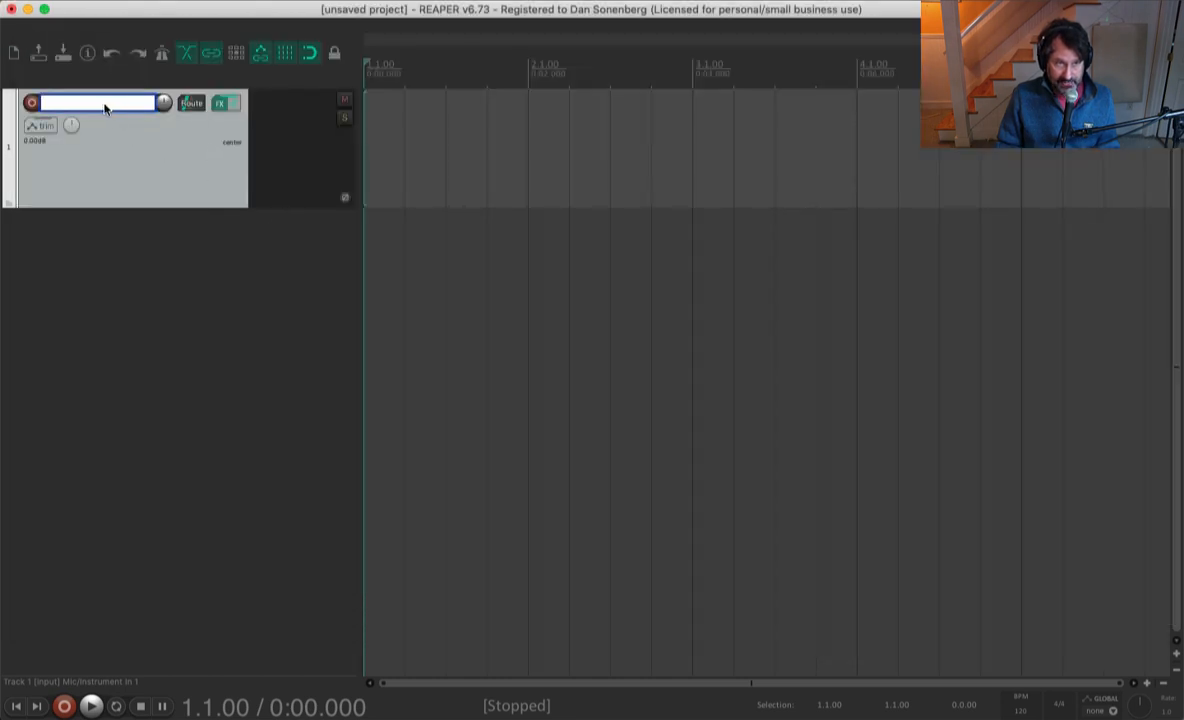
{"action": "type", "text": "Drums"}
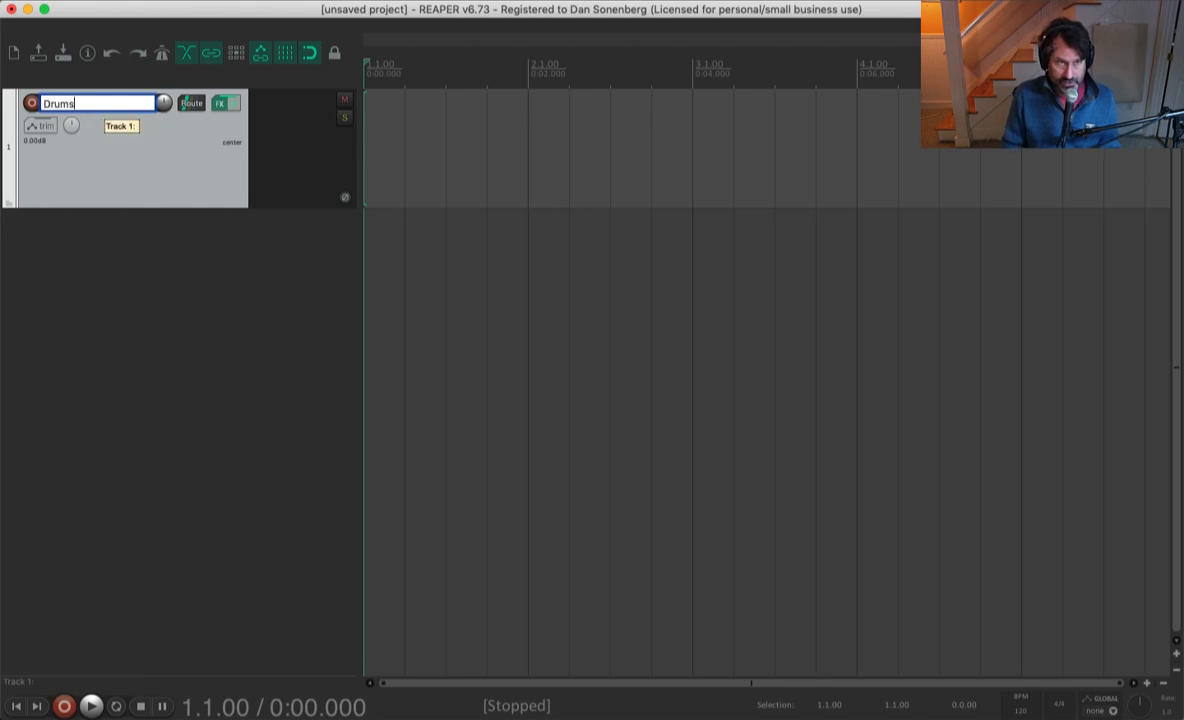
{"action": "key", "text": "Return"}
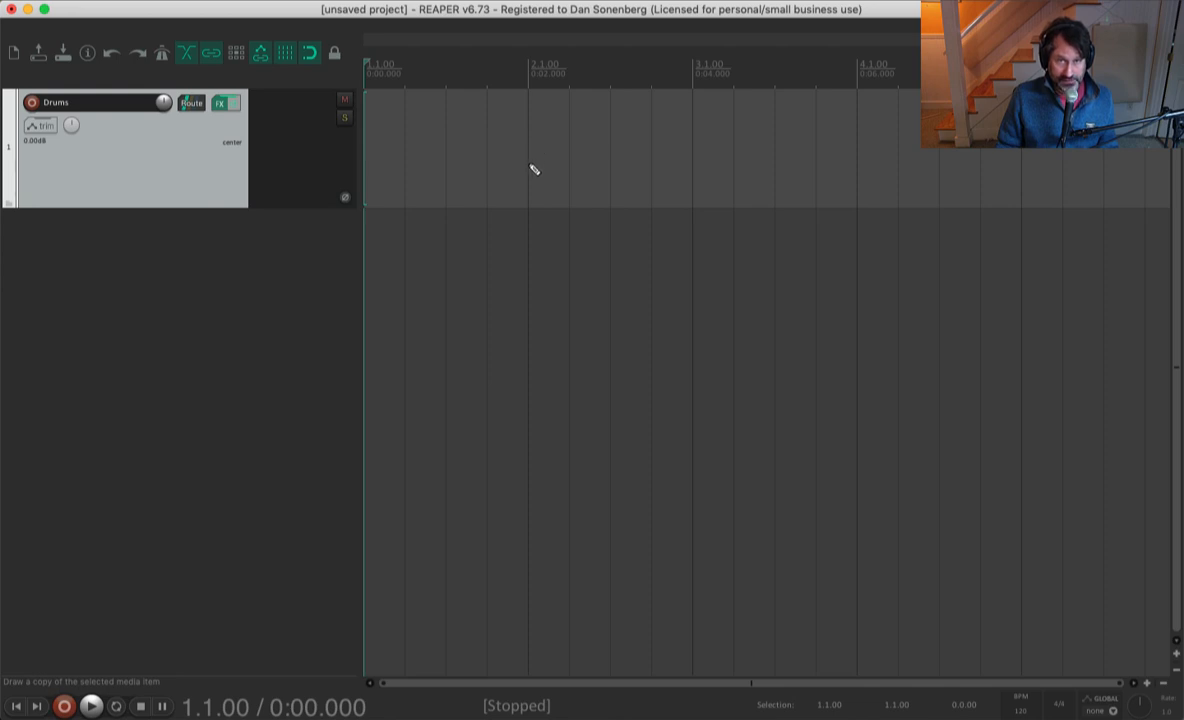
Step: Draw a one-bar MIDI item from 2.1.00 to 3.1.00 on the Drums track and open it in the MIDI editor
{"action": "left_click_drag", "start_coordinate": [537, 167], "coordinate": [678, 197]}
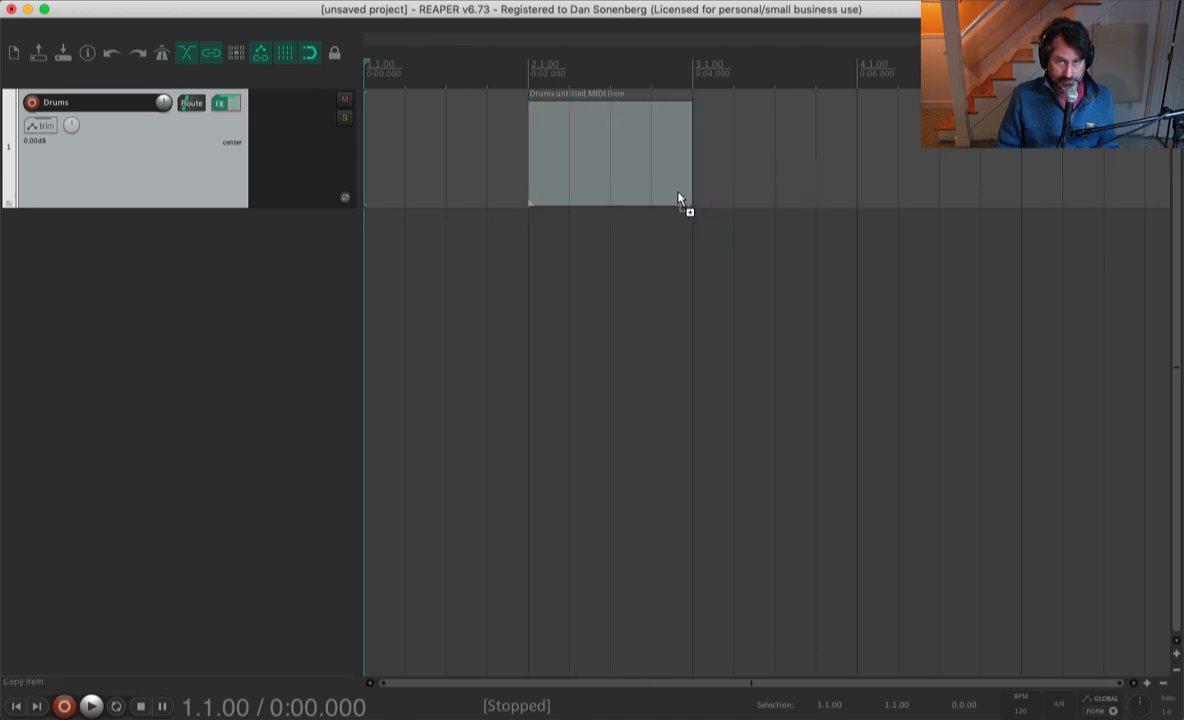
{"action": "double_click", "coordinate": [595, 134]}
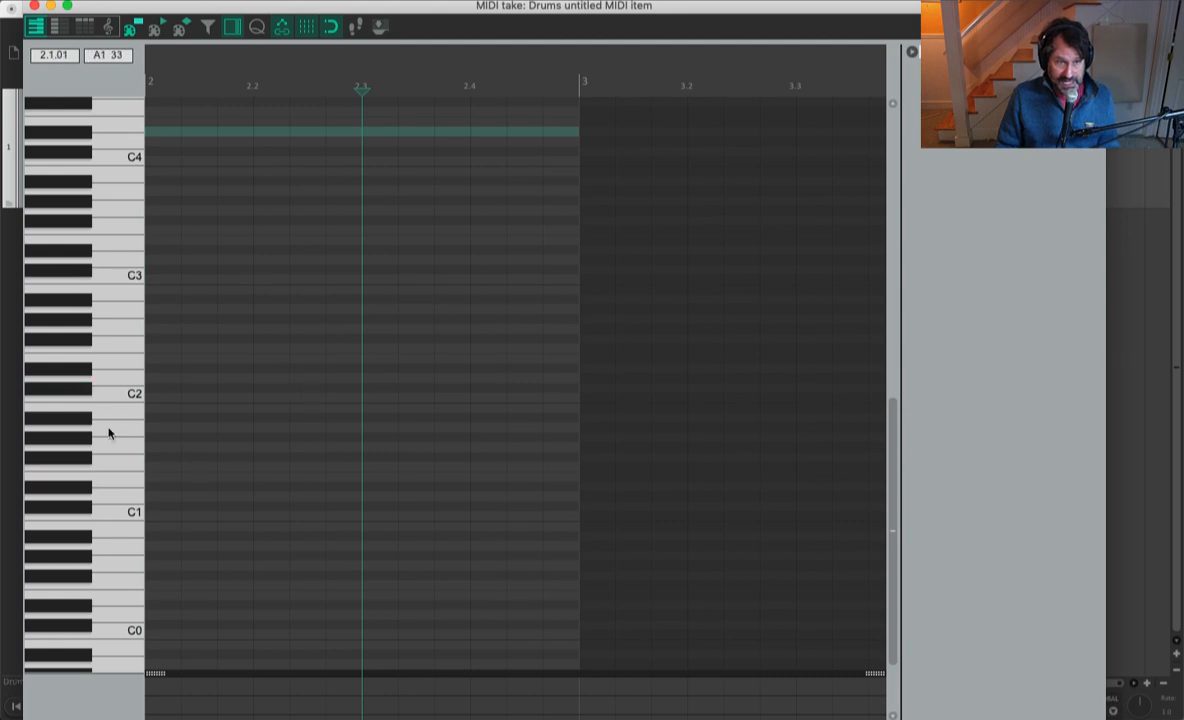
Step: Audition the kit's sounds on the white keys from C2 up to A2
{"action": "left_click", "coordinate": [116, 395]}
{"action": "left_click", "coordinate": [122, 380]}
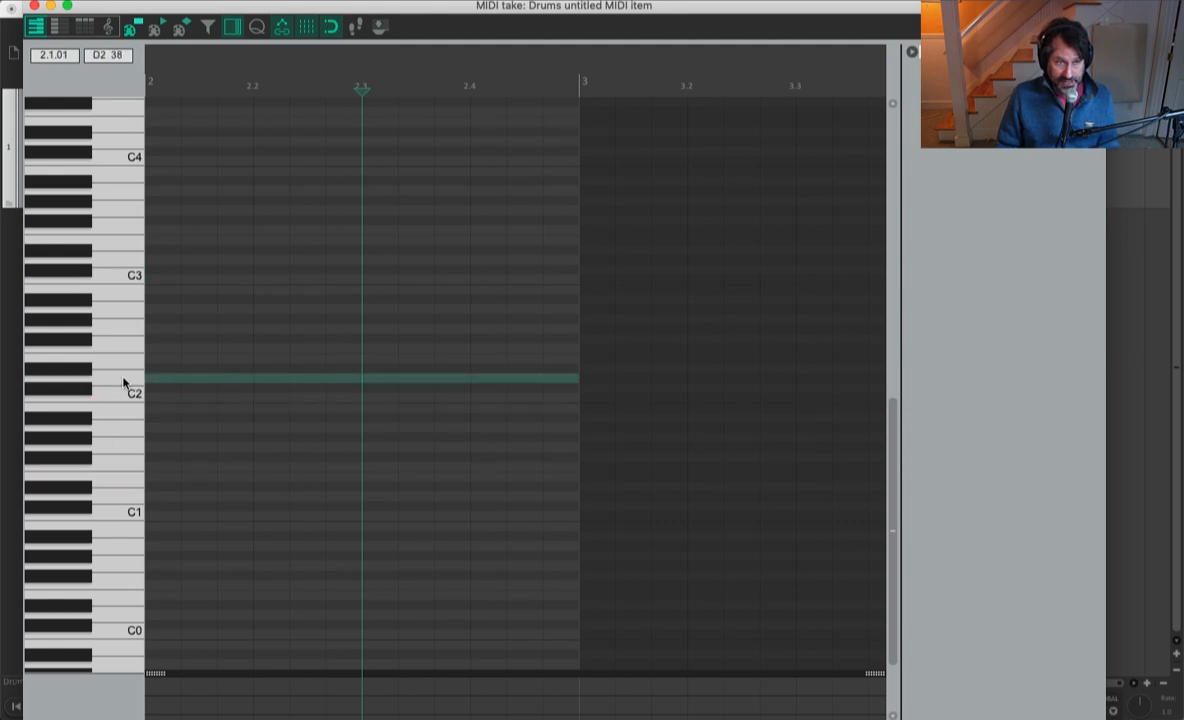
{"action": "left_click", "coordinate": [124, 359]}
{"action": "left_click", "coordinate": [126, 346]}
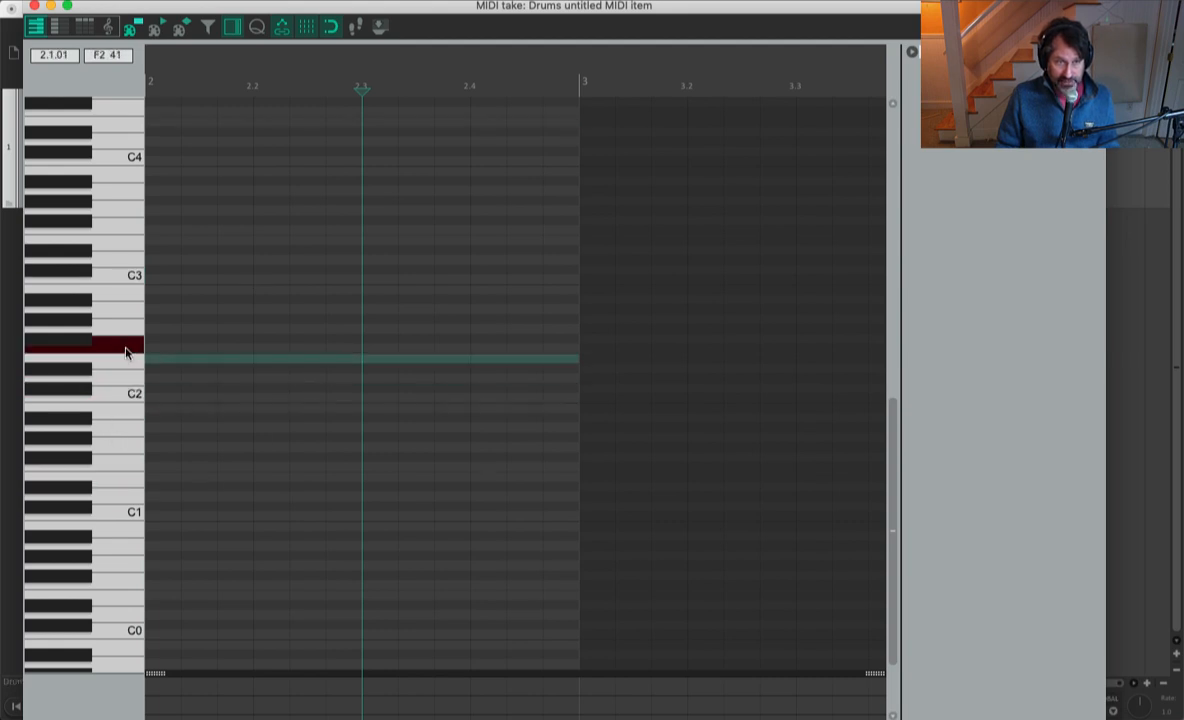
{"action": "left_click", "coordinate": [127, 329]}
{"action": "left_click", "coordinate": [128, 310]}
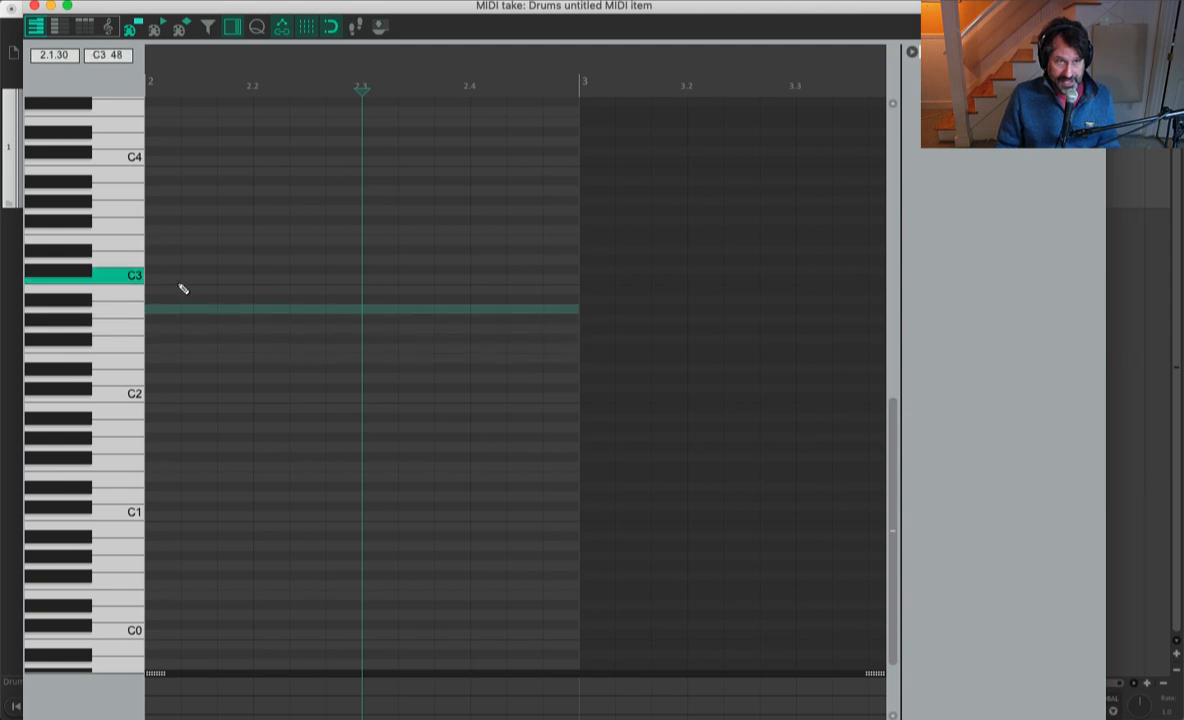
Step: Resize the MIDI editor so its grid settings show, and set the 1/8 grid to straight
{"action": "scroll", "coordinate": [515, 384], "scroll_direction": "left", "scroll_amount": 2}
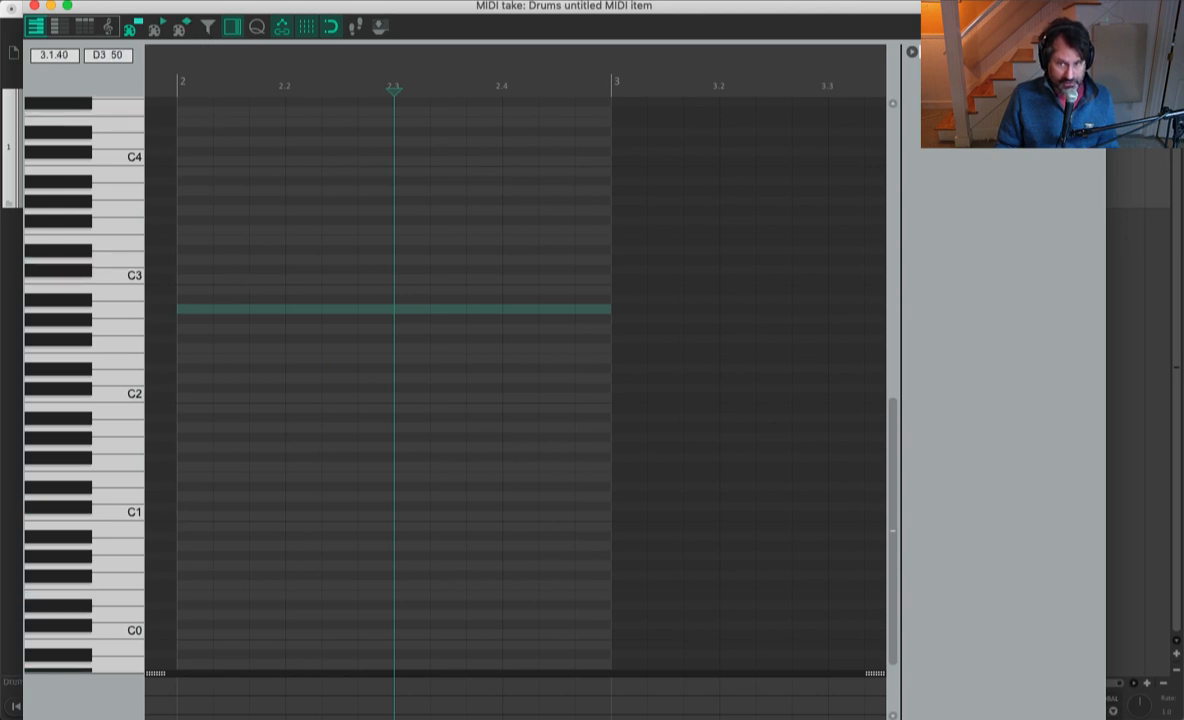
{"action": "left_click_drag", "start_coordinate": [1097, 719], "coordinate": [1107, 678]}
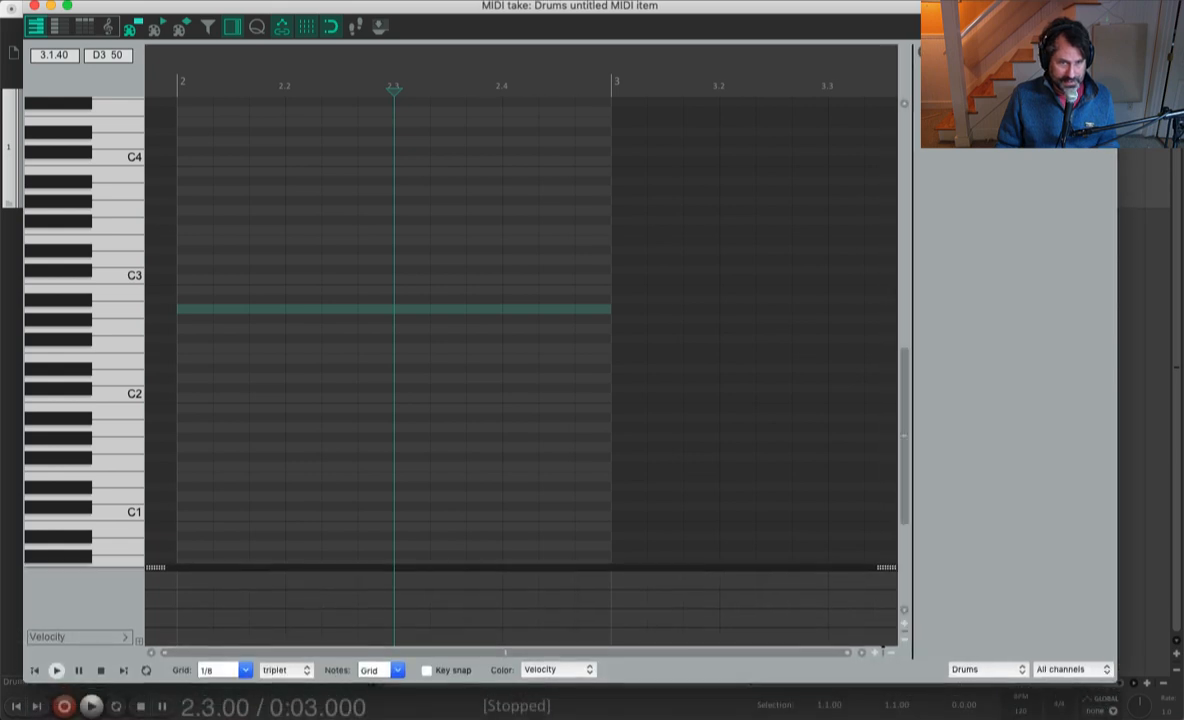
{"action": "left_click", "coordinate": [287, 669]}
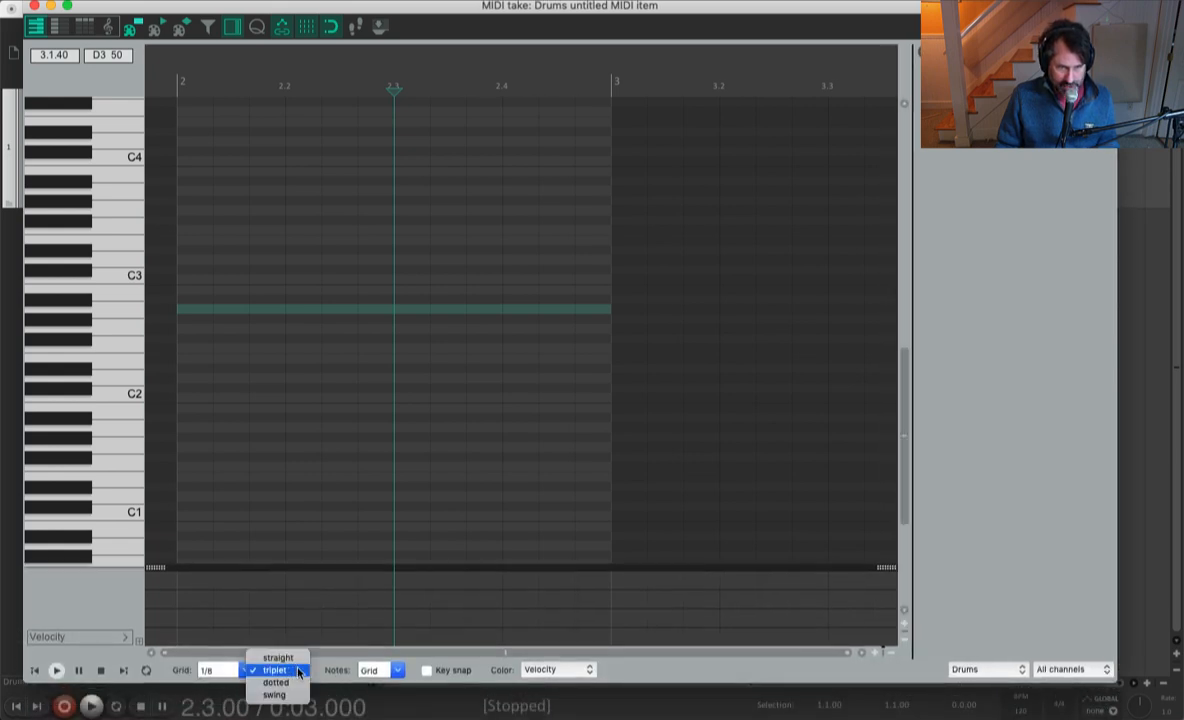
{"action": "left_click", "coordinate": [290, 655]}
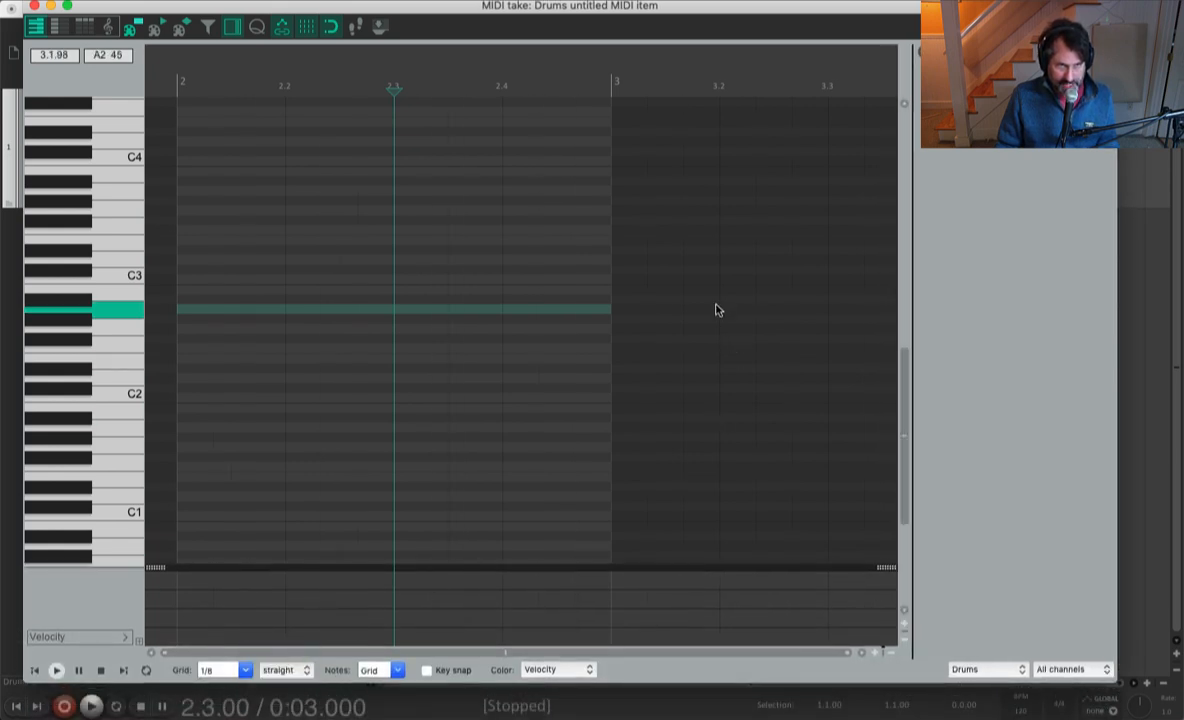
Step: Enter eighth notes on C2 at beats 1 and 3 and D2 at beats 2 and 4 of bar 2, and close the MIDI editor
{"action": "left_click", "coordinate": [99, 401]}
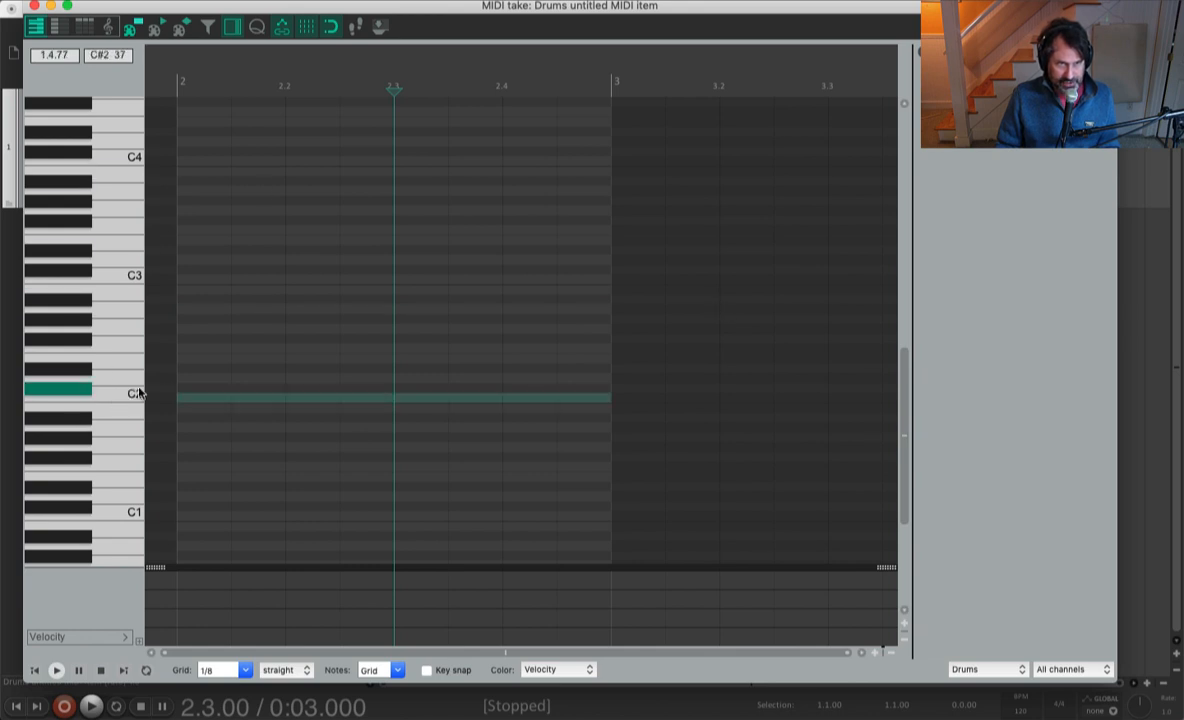
{"action": "left_click", "coordinate": [198, 404]}
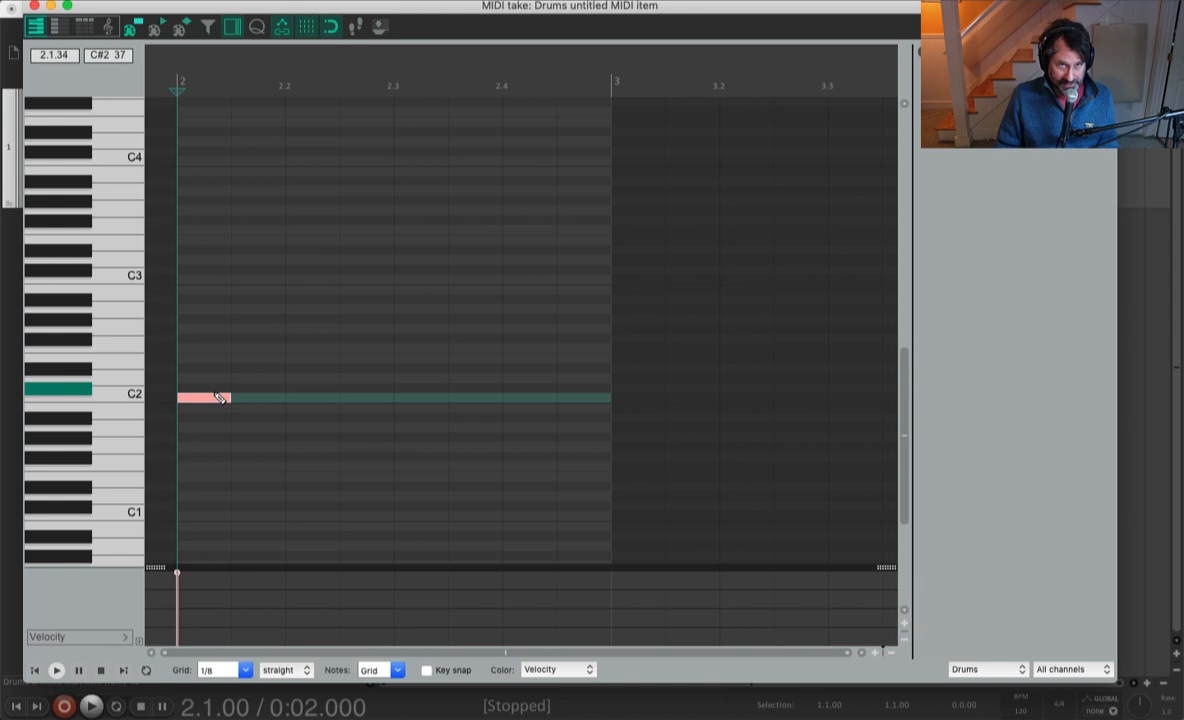
{"action": "left_click", "coordinate": [309, 385]}
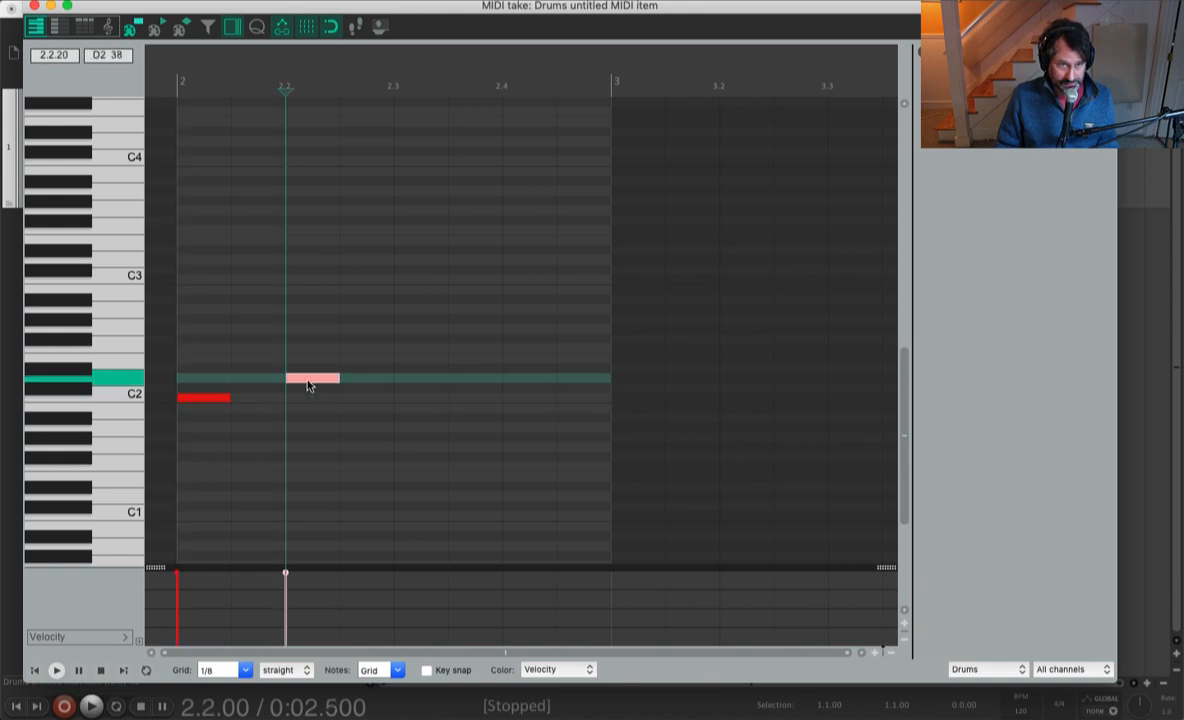
{"action": "left_click", "coordinate": [422, 399]}
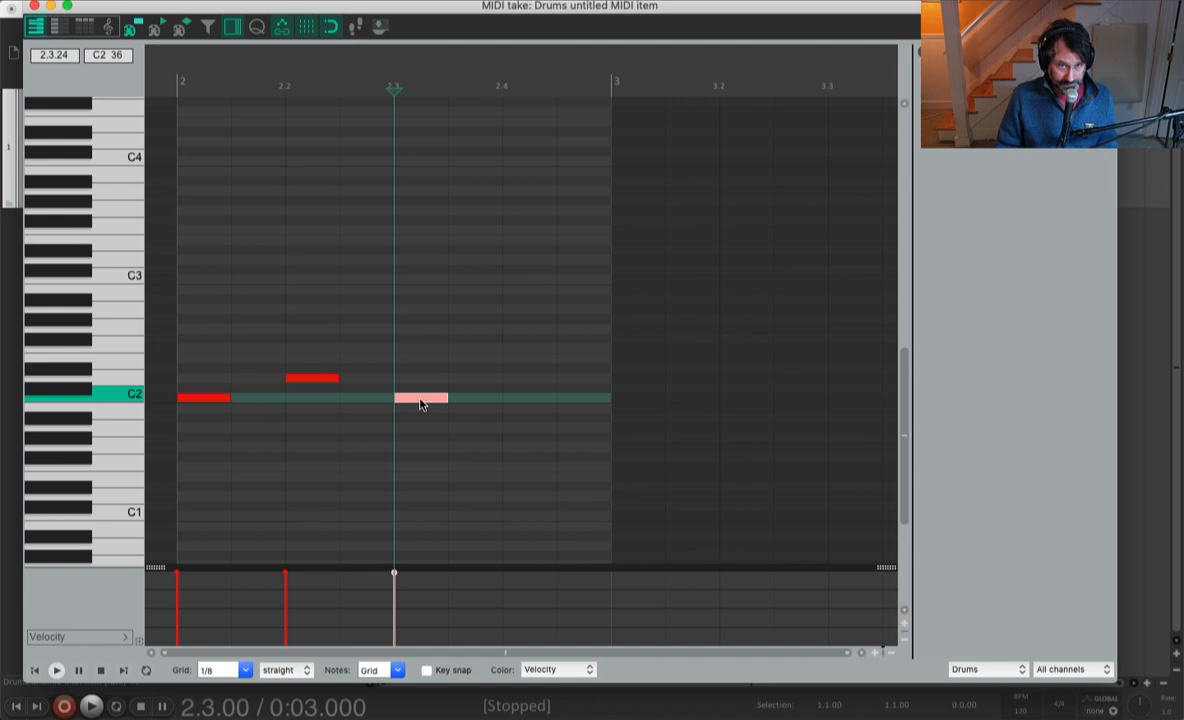
{"action": "left_click", "coordinate": [529, 380]}
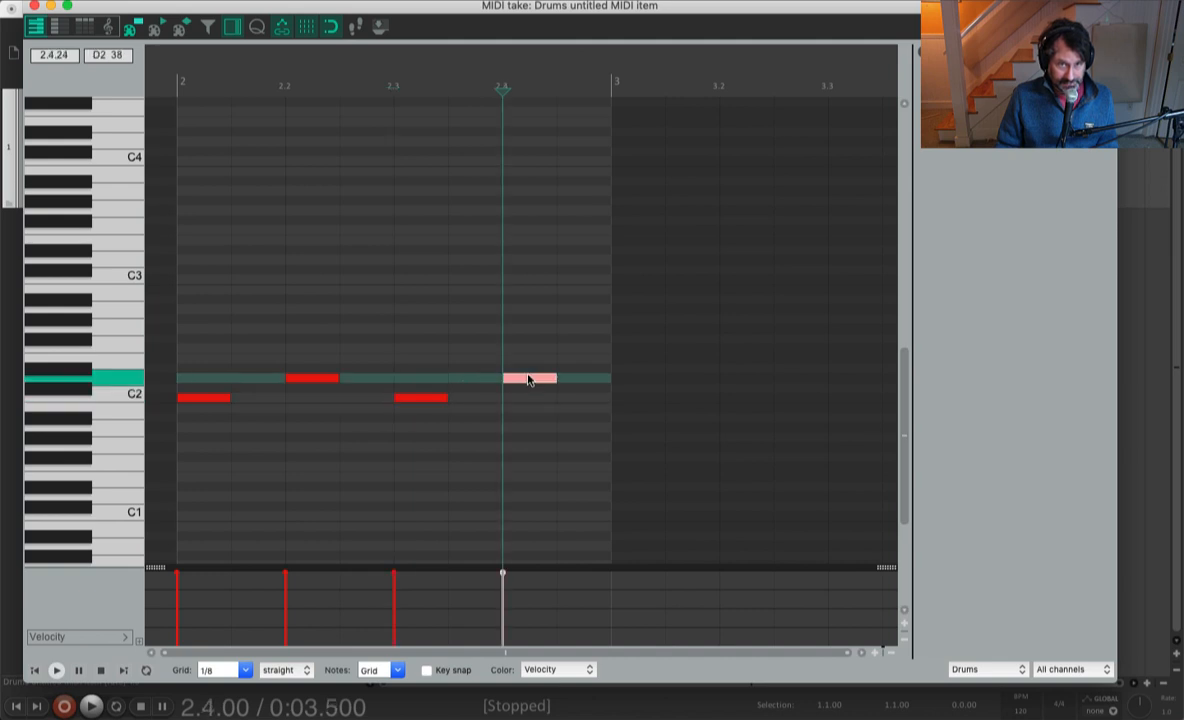
{"action": "left_click", "coordinate": [34, 6]}
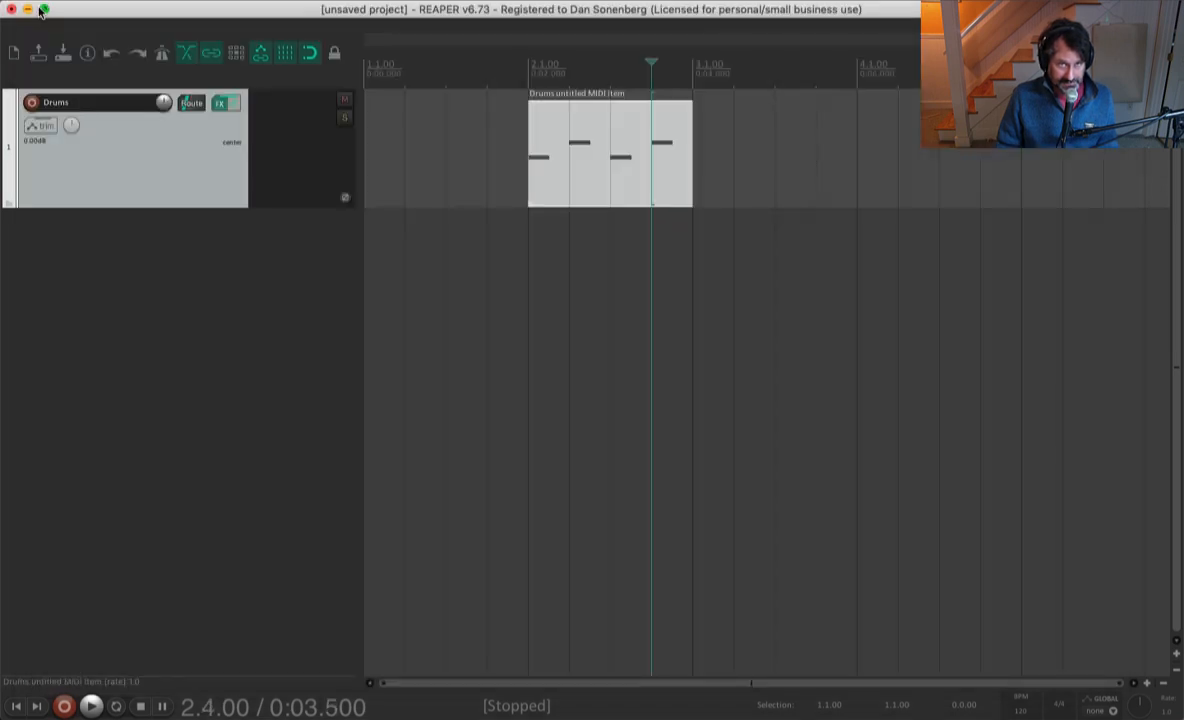
Step: Play the drum pattern from 2.1.00 and stop playback
{"action": "left_click", "coordinate": [529, 88]}
{"action": "key", "text": "space"}
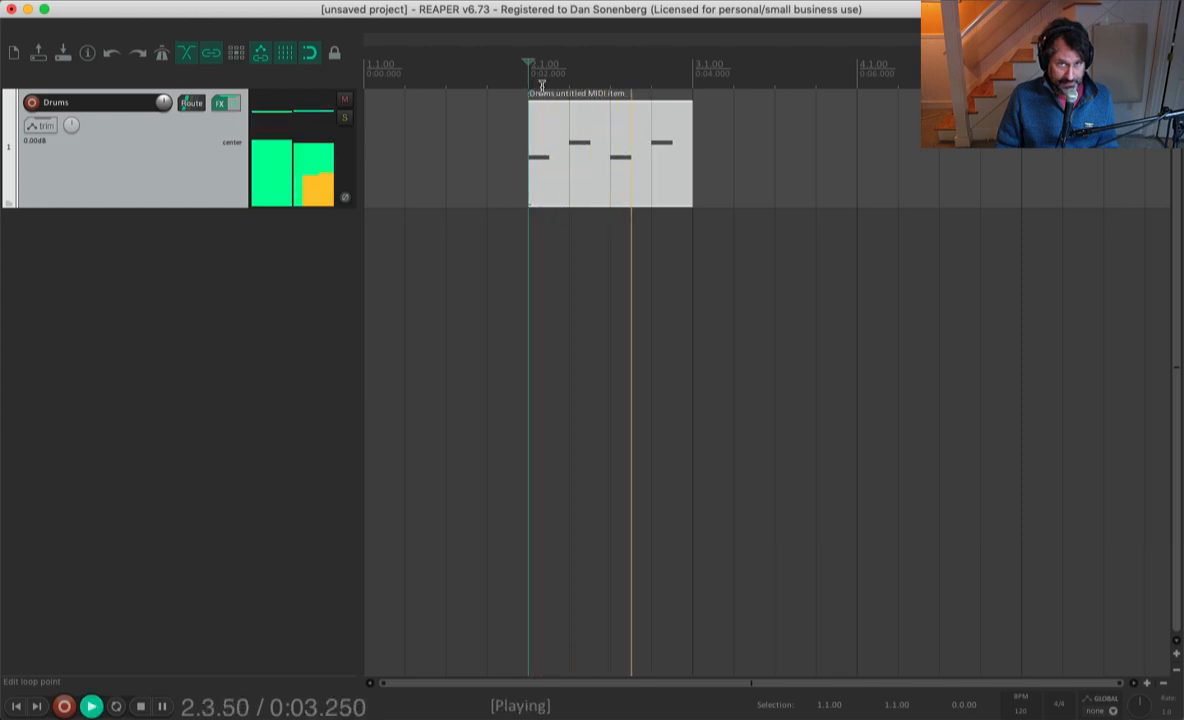
{"action": "key", "text": "space"}
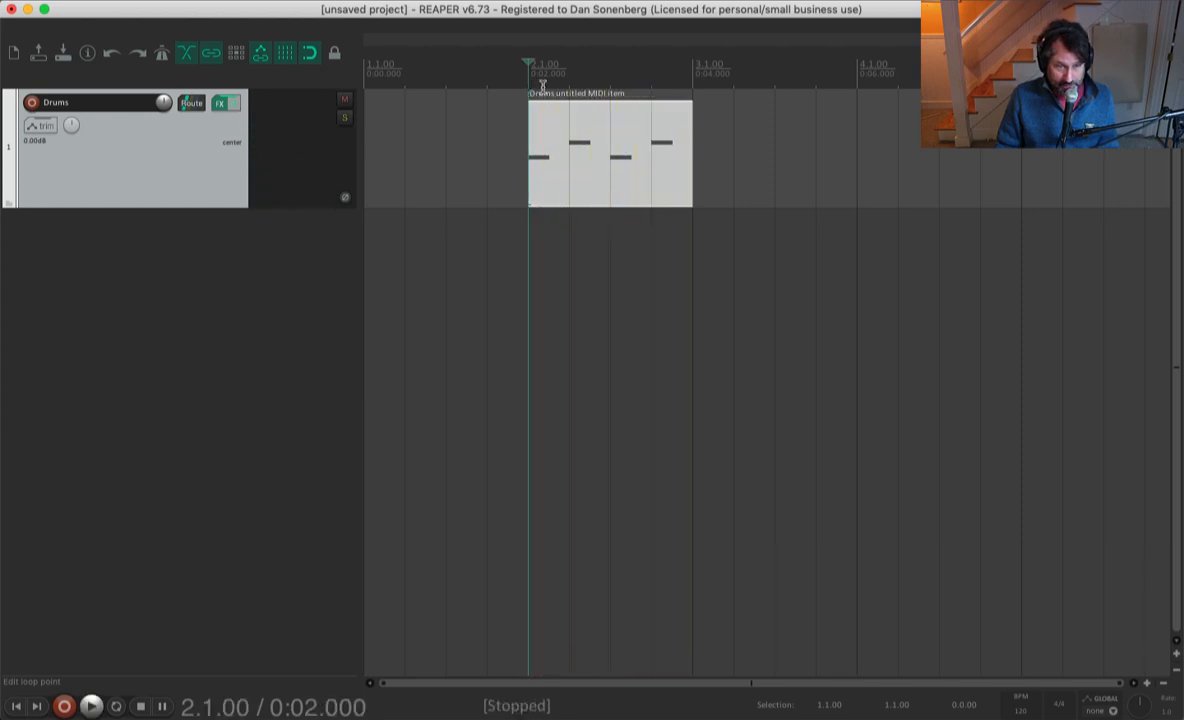